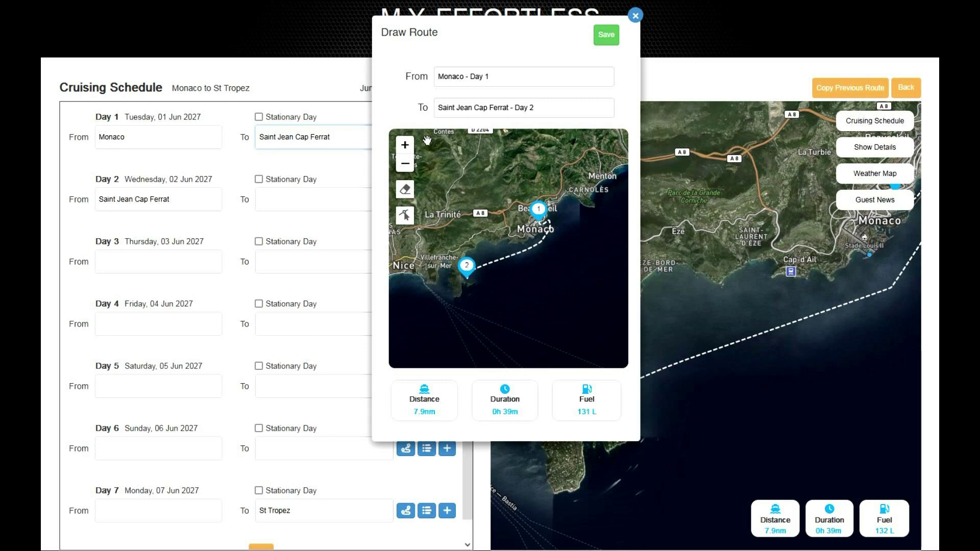
- Erase the surplus waypoint off Cap-d'Ail and bend the route leg southeast of Monaco further out to sea
{"action": "left_click", "coordinate": [404, 189]}
{"action": "scroll", "coordinate": [537, 244], "scroll_direction": "up", "scroll_amount": 2}
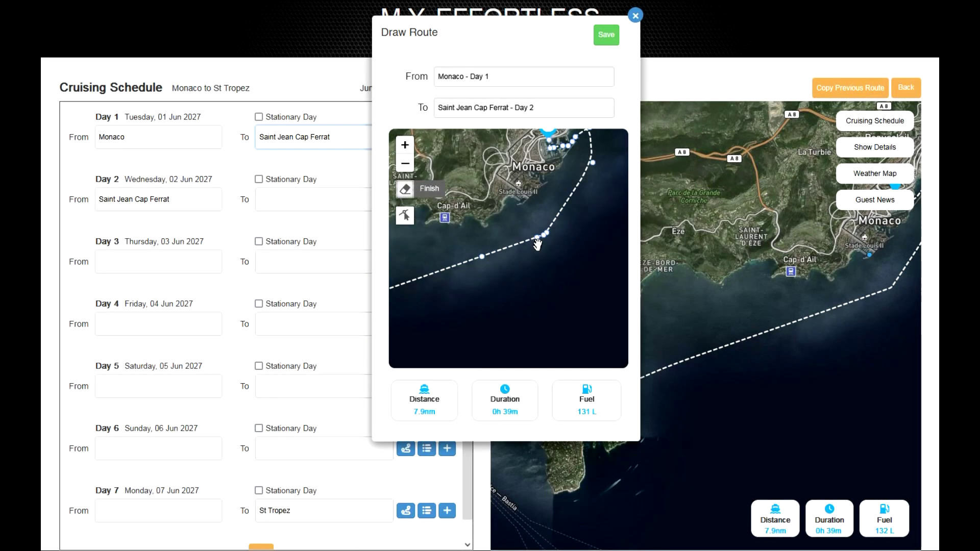
{"action": "left_click", "coordinate": [537, 238]}
{"action": "left_click", "coordinate": [404, 216]}
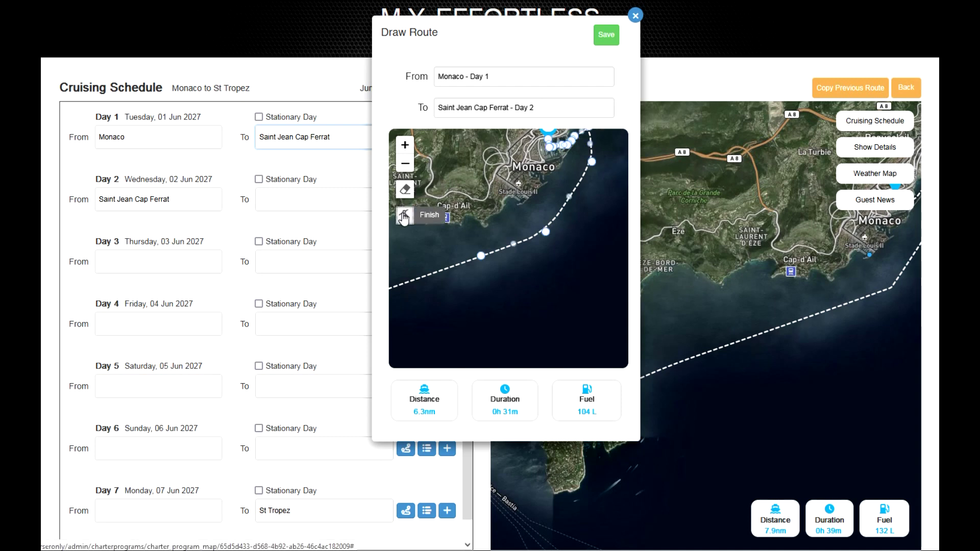
{"action": "left_click_drag", "start_coordinate": [569, 198], "coordinate": [582, 207]}
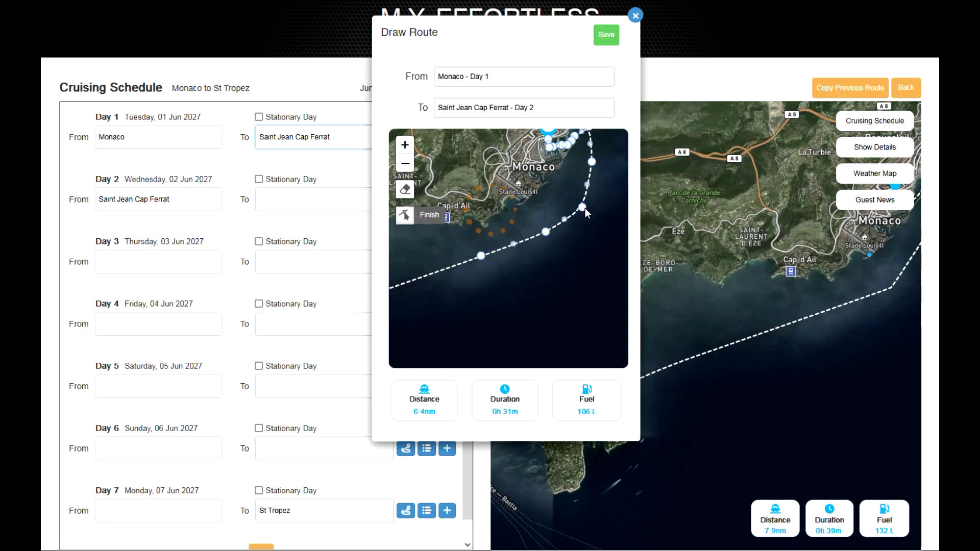
- Move the Monaco start marker from the Port Palace berth to the western piers of the harbour and save the route
{"action": "left_click_drag", "start_coordinate": [557, 167], "coordinate": [531, 250]}
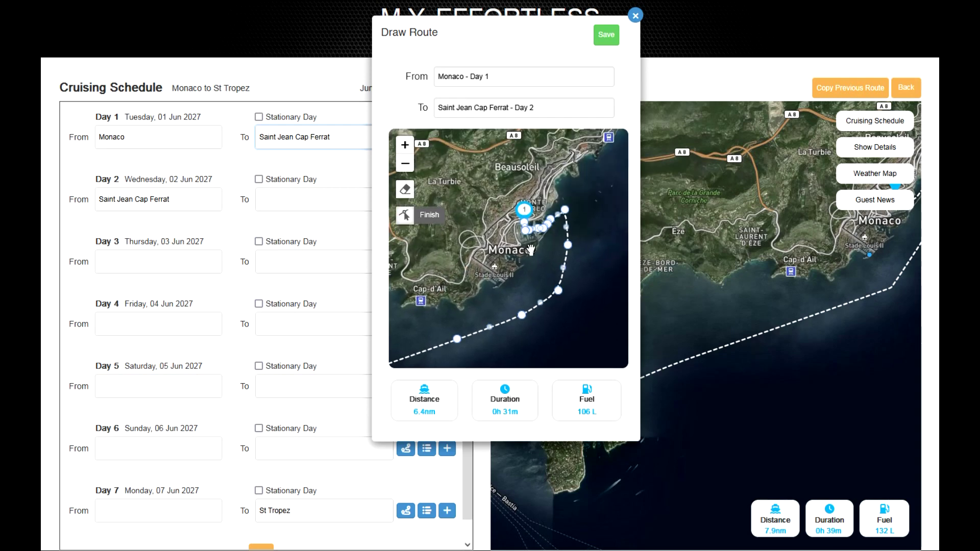
{"action": "scroll", "coordinate": [524, 214], "scroll_direction": "up", "scroll_amount": 5}
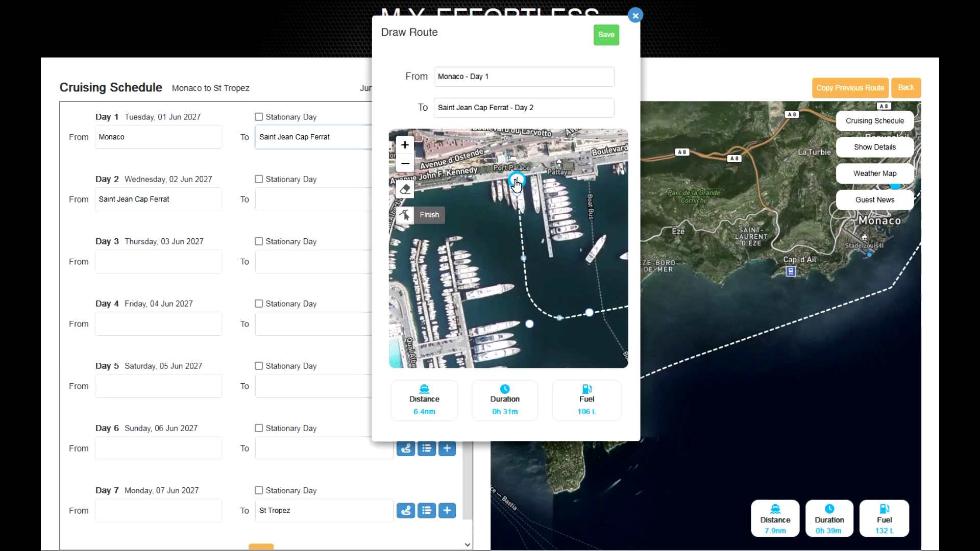
{"action": "left_click_drag", "start_coordinate": [517, 184], "coordinate": [468, 309]}
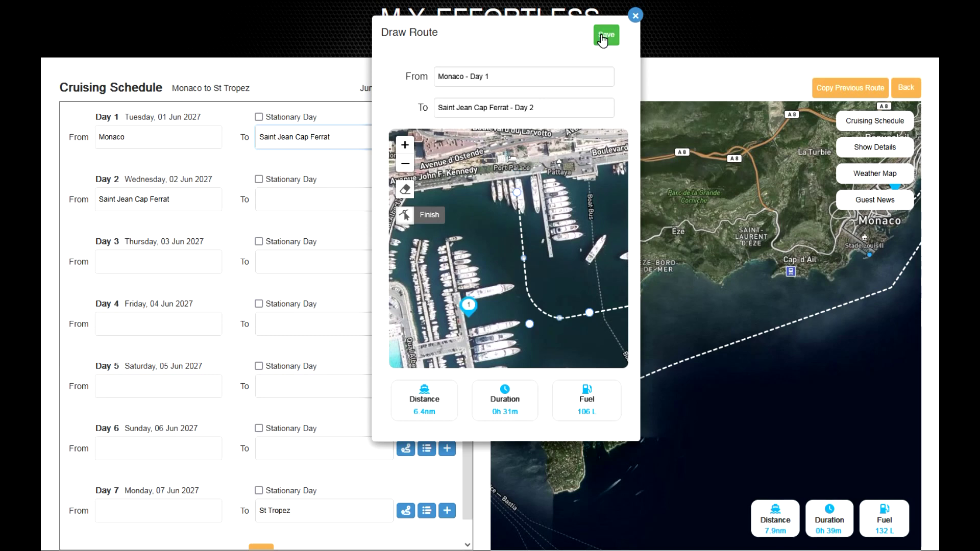
{"action": "left_click", "coordinate": [604, 36]}
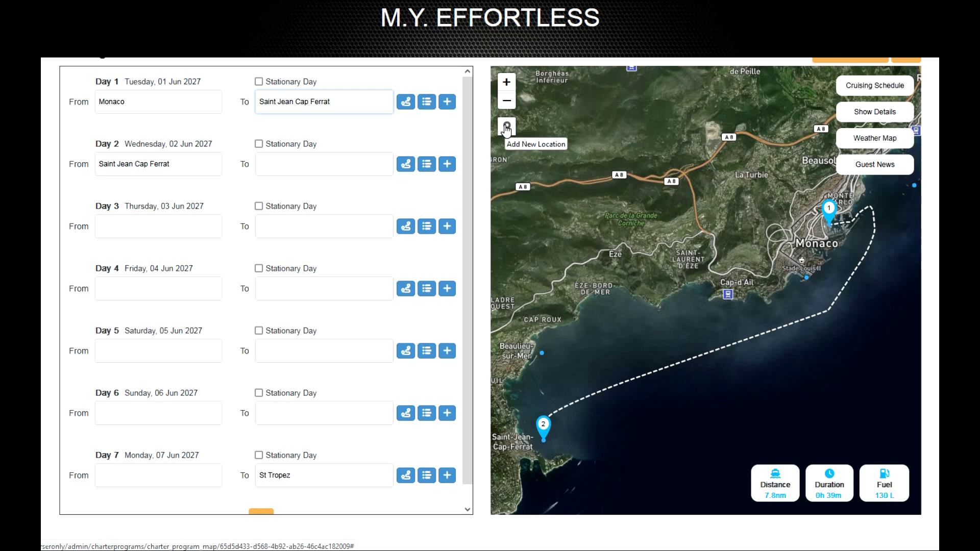
- Add a new map location at the quay in Port Vauban named "Antibes - Port" with France as its country
{"action": "left_click", "coordinate": [507, 128]}
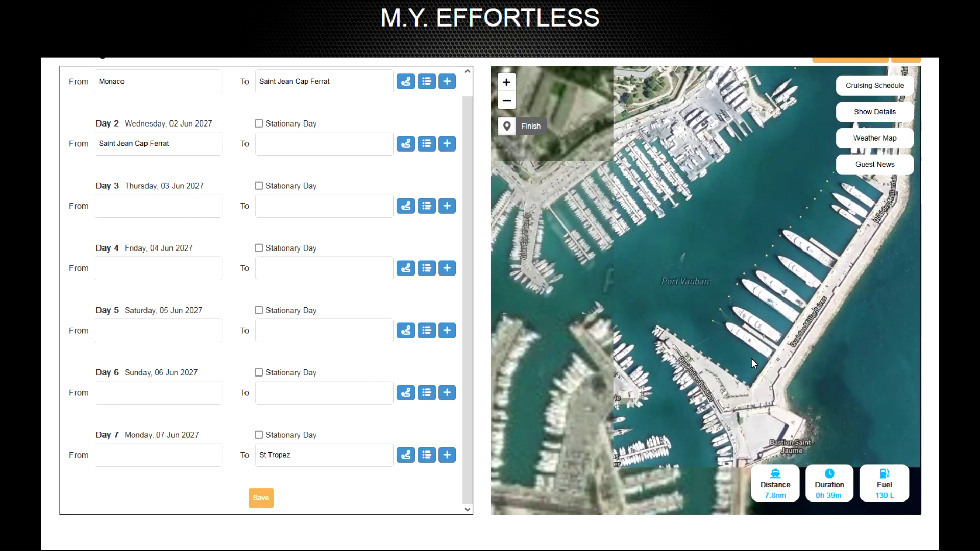
{"action": "left_click", "coordinate": [777, 333]}
{"action": "left_click", "coordinate": [751, 239]}
{"action": "type", "text": "Antibes - Port"}
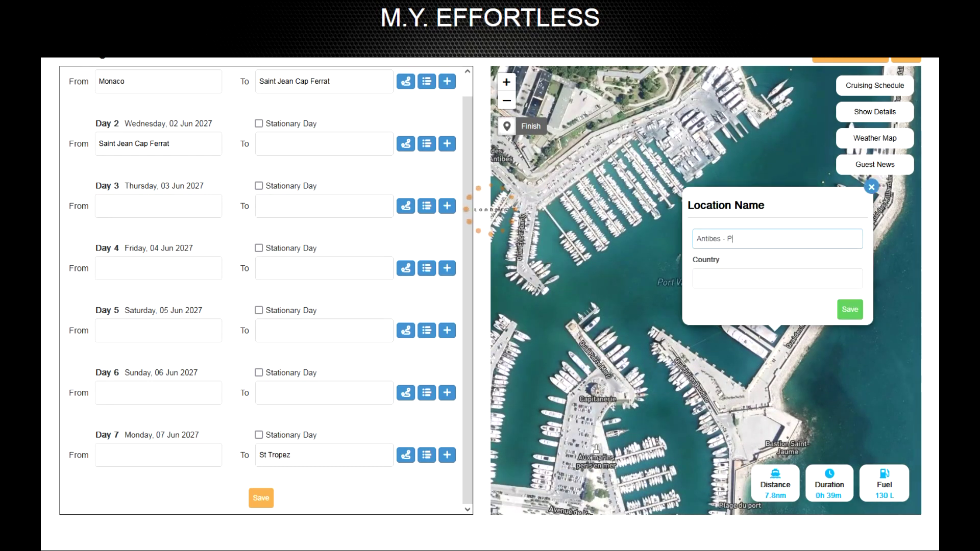
{"action": "left_click", "coordinate": [715, 284]}
{"action": "type", "text": "Fr"}
{"action": "left_click", "coordinate": [768, 309]}
{"action": "left_click", "coordinate": [850, 310]}
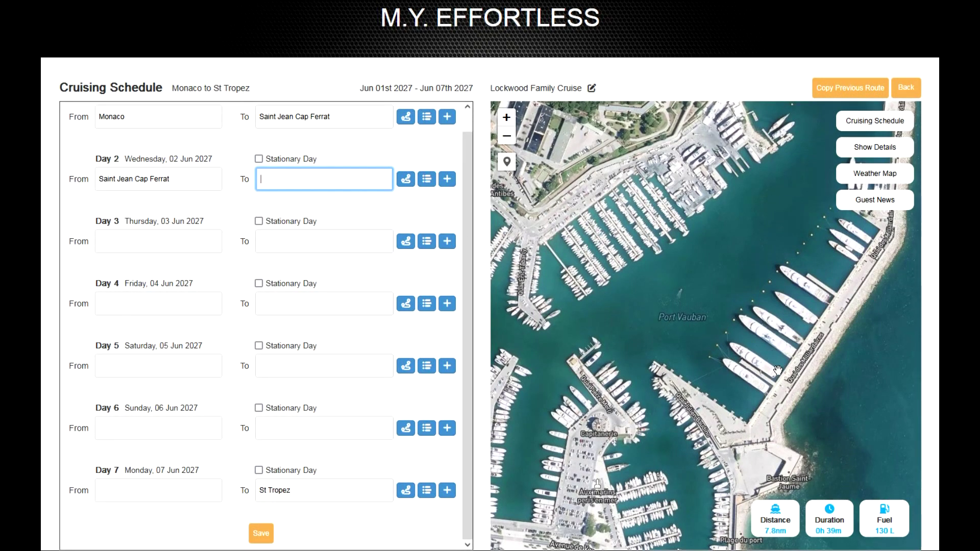
- Set the Day 2 destination to the Antibes - Port location on the map and review the route drawn into the harbour
{"action": "mouse_move", "coordinate": [782, 374]}
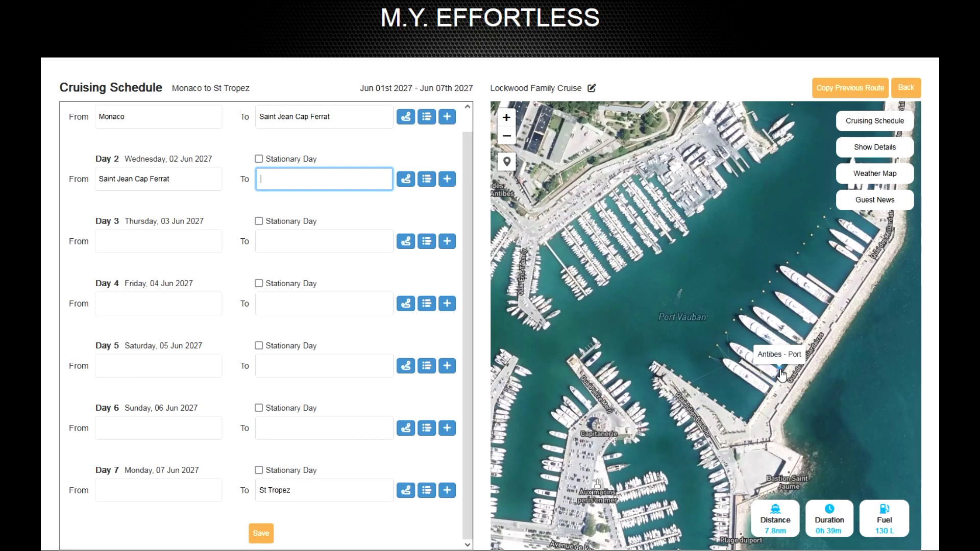
{"action": "left_click", "coordinate": [781, 374]}
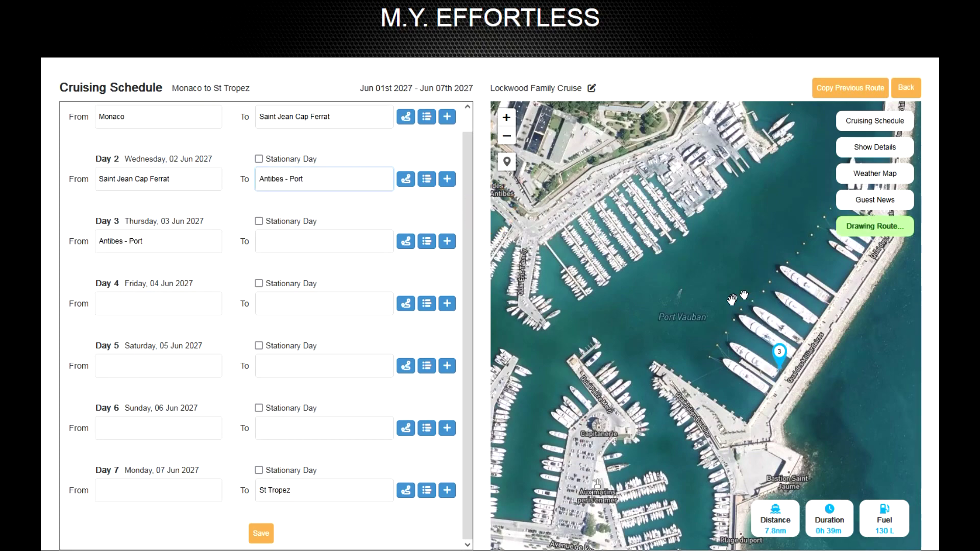
{"action": "scroll", "coordinate": [730, 301], "scroll_direction": "down", "scroll_amount": 2}
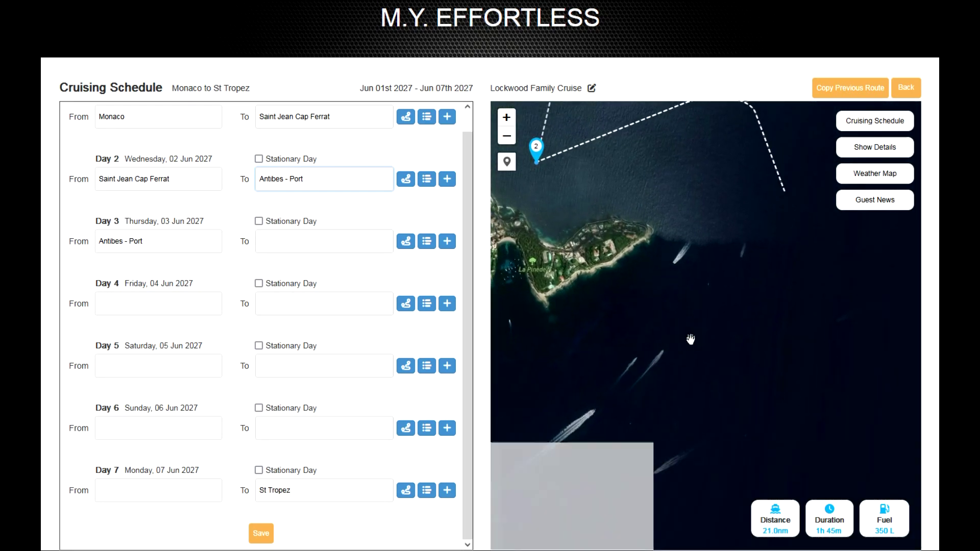
{"action": "scroll", "coordinate": [690, 342], "scroll_direction": "down", "scroll_amount": 2}
{"action": "scroll", "coordinate": [694, 445], "scroll_direction": "up", "scroll_amount": 3}
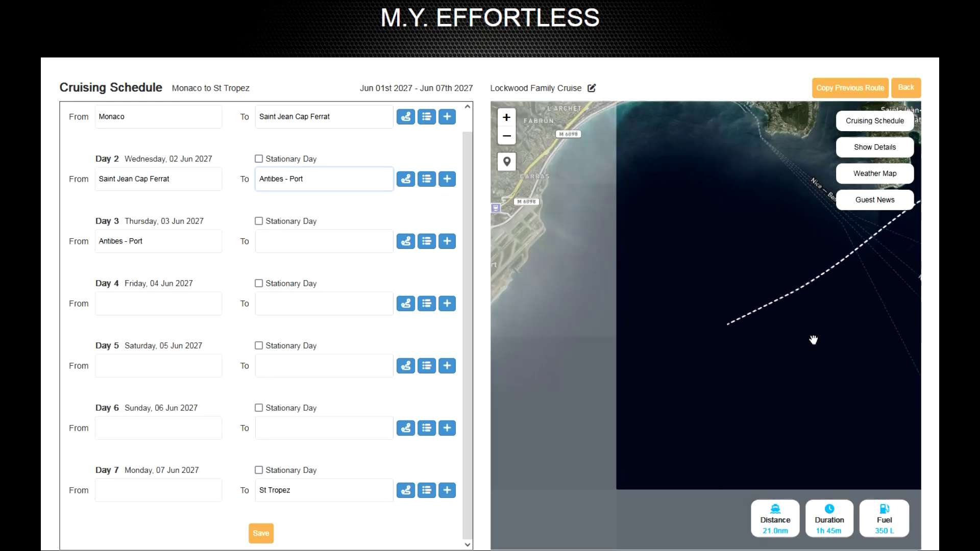
{"action": "scroll", "coordinate": [696, 448], "scroll_direction": "down", "scroll_amount": 3}
{"action": "scroll", "coordinate": [706, 425], "scroll_direction": "up", "scroll_amount": 5}
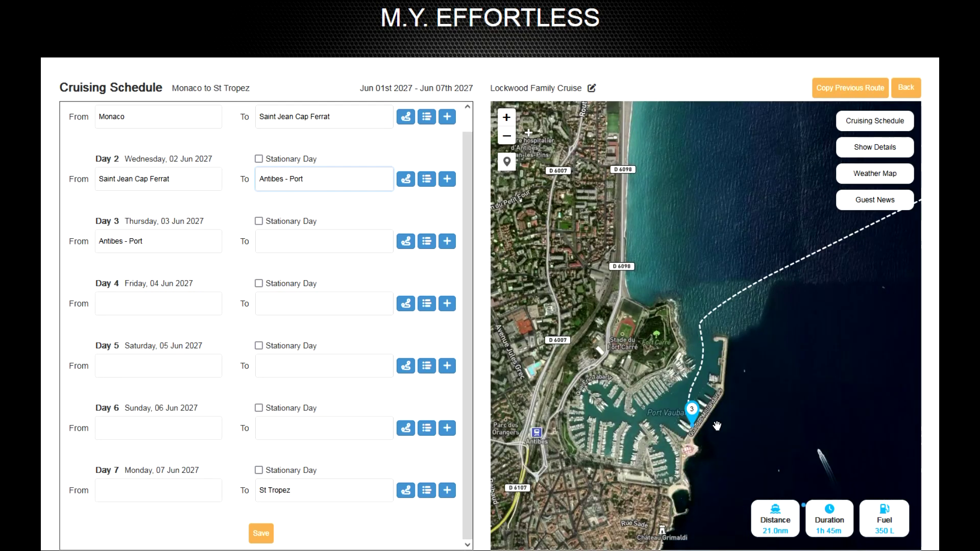
- Give the Day 1 Monaco entry the first saved harbour image and a newly AI-generated description, with Save as default set to Yes
{"action": "left_click", "coordinate": [430, 120]}
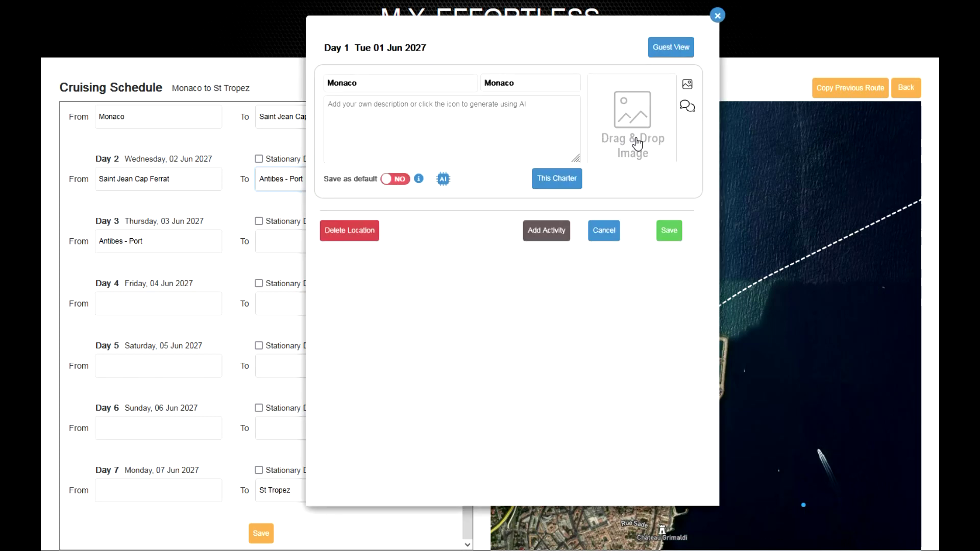
{"action": "left_click", "coordinate": [686, 88]}
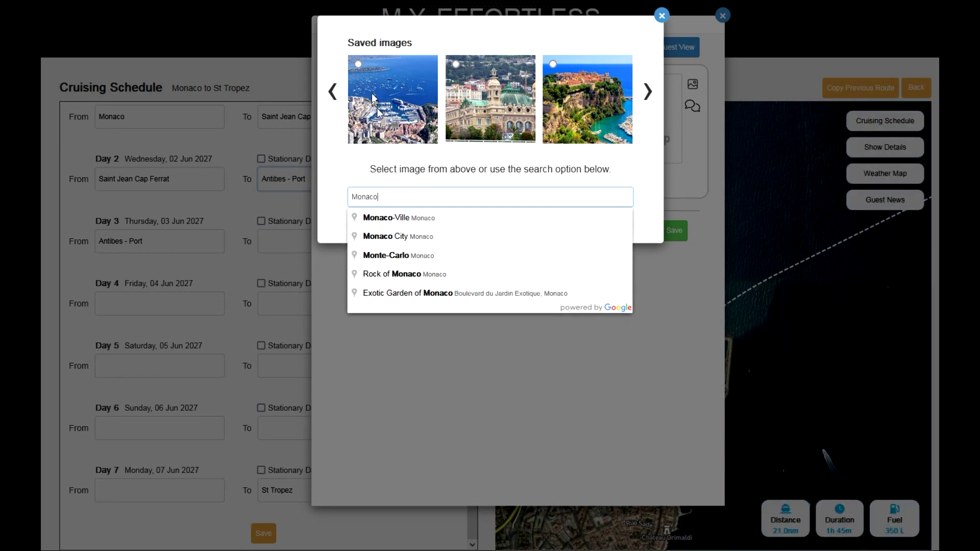
{"action": "left_click", "coordinate": [357, 64]}
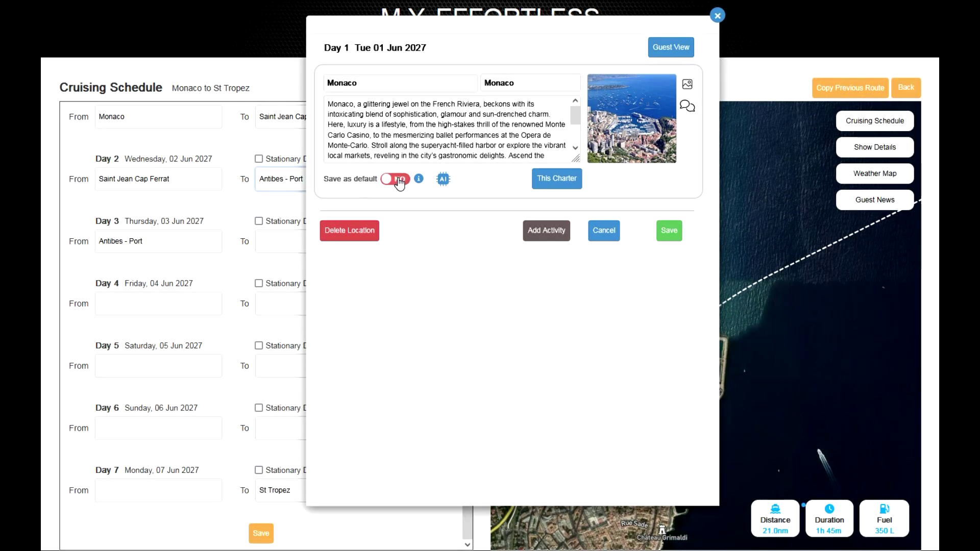
{"action": "left_click", "coordinate": [400, 181]}
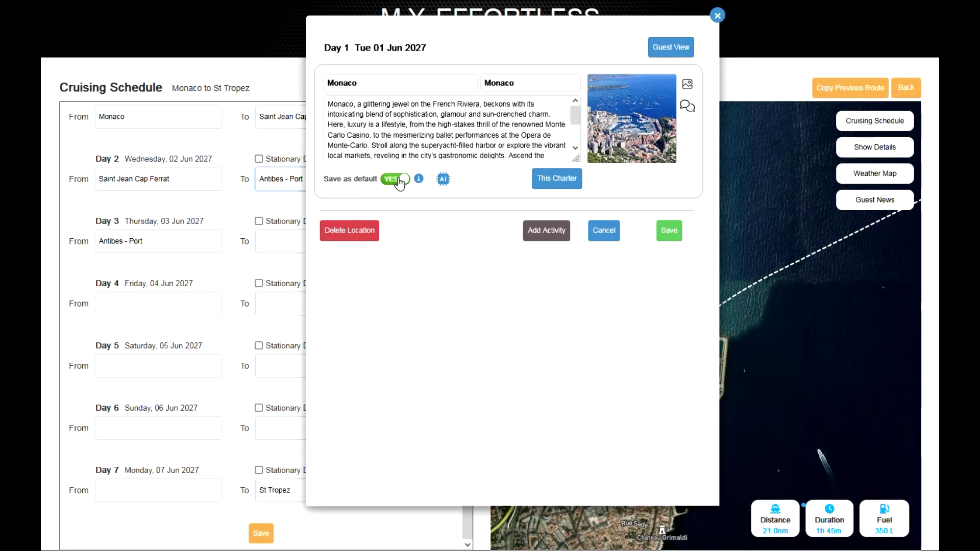
{"action": "left_click", "coordinate": [443, 181]}
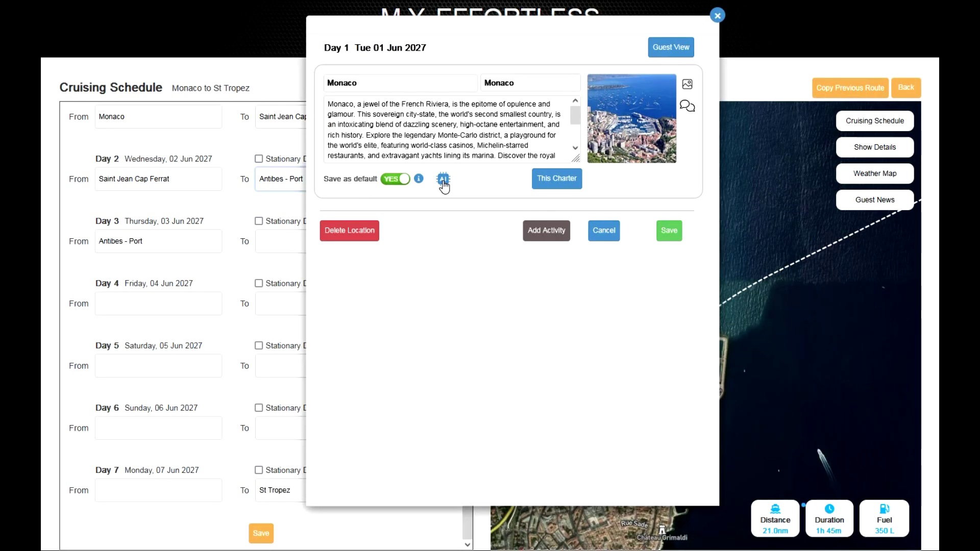
- Compare the This Charter, Our Content and Your Content versions of the Monaco description, ending on This Charter
{"action": "left_click", "coordinate": [553, 185]}
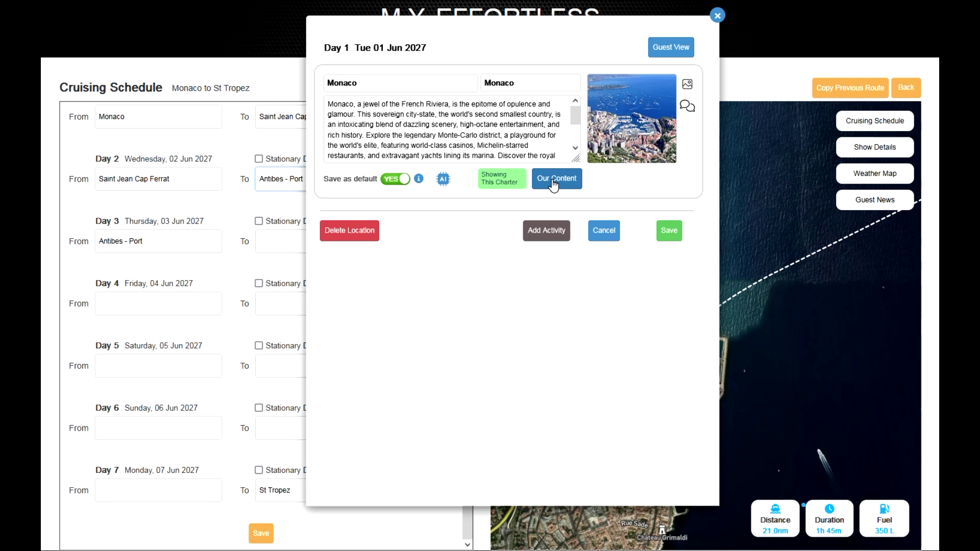
{"action": "left_click", "coordinate": [553, 184]}
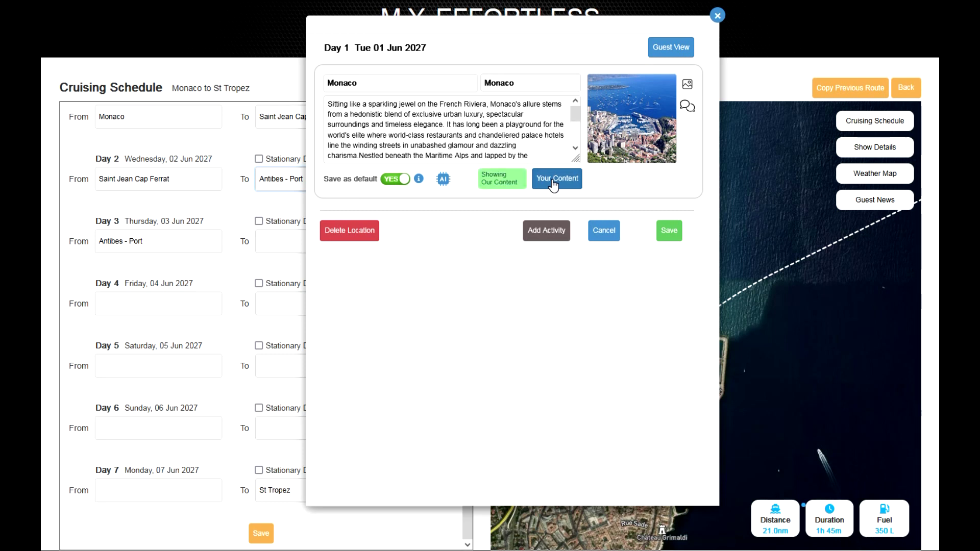
{"action": "left_click", "coordinate": [554, 184]}
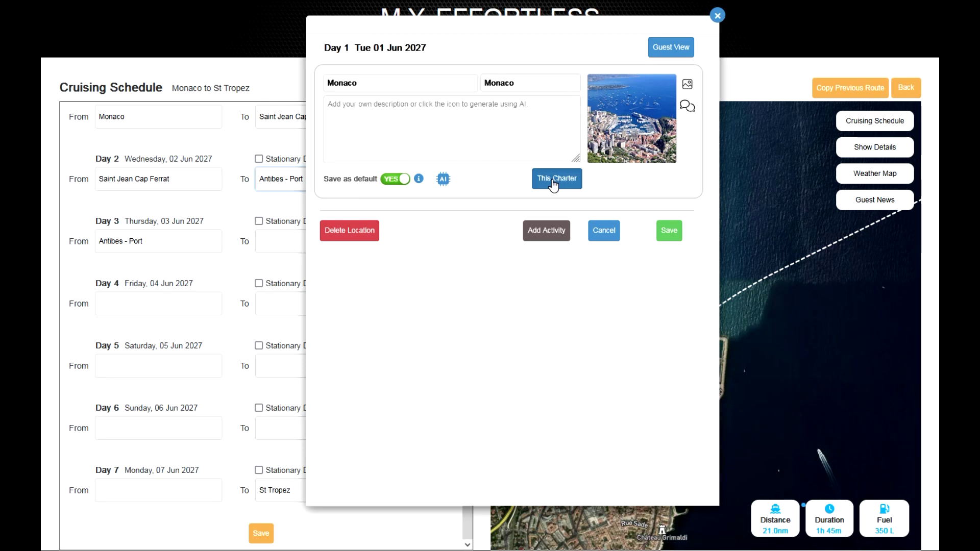
{"action": "left_click", "coordinate": [553, 185]}
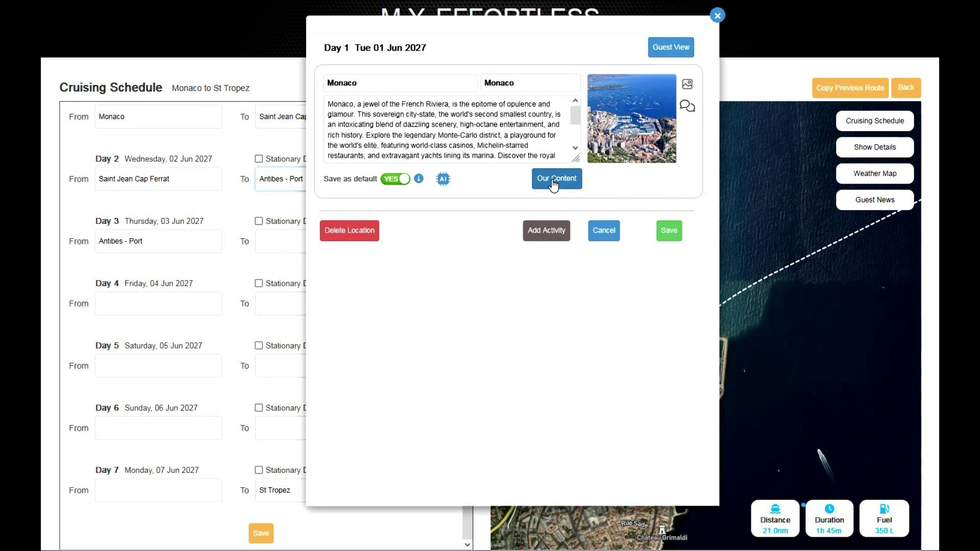
- Add an activity to Day 1 in Monaco and set its time to 07:30
{"action": "left_click", "coordinate": [545, 236]}
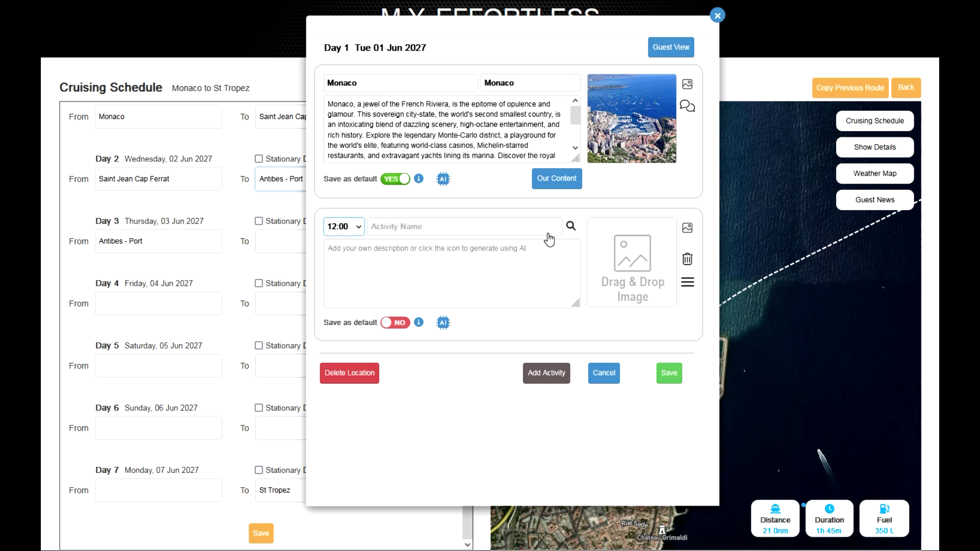
{"action": "left_click", "coordinate": [360, 229]}
{"action": "left_click", "coordinate": [340, 275]}
- Name the activity using the suggested entry "Breakfast on the Aft Deck"
{"action": "left_click", "coordinate": [408, 230]}
{"action": "type", "text": "Bre"}
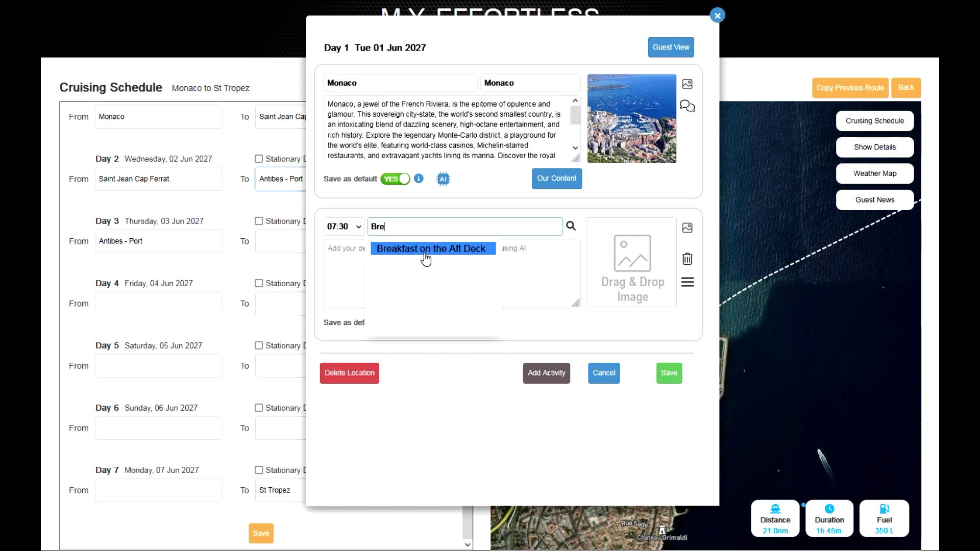
{"action": "left_click", "coordinate": [426, 248]}
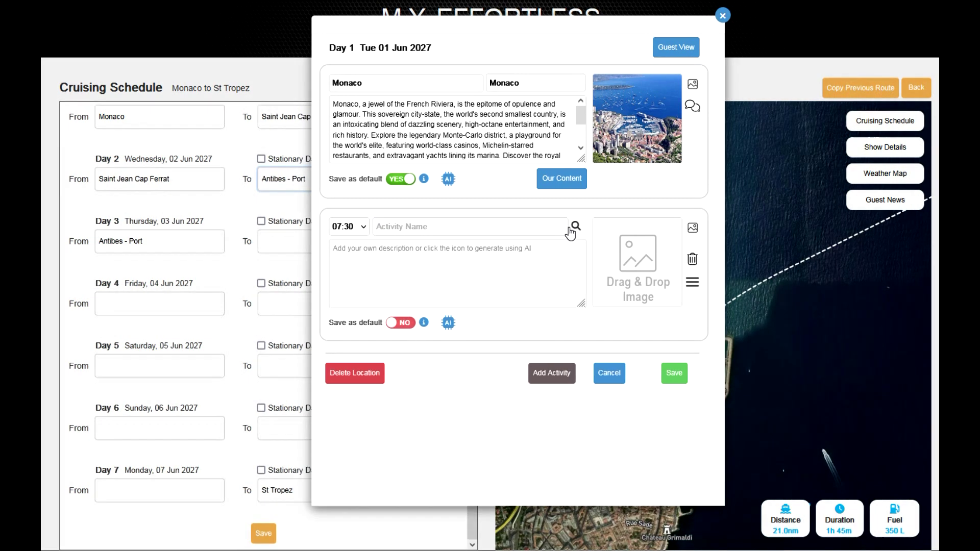
- Search nearby Monaco restaurants and add Azzurra Kitchen as the 07:30 activity, using its interior dining room photo
{"action": "left_click", "coordinate": [569, 226]}
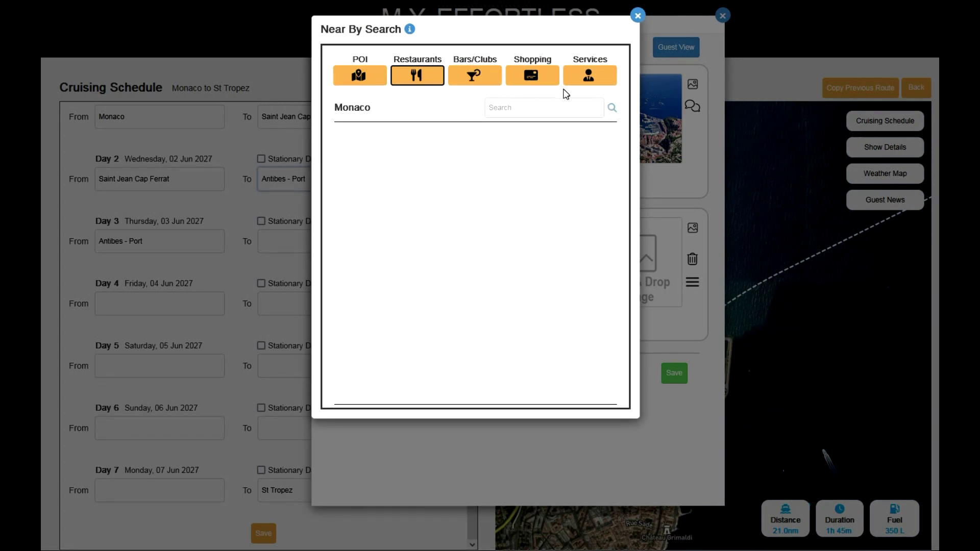
{"action": "left_click", "coordinate": [421, 81]}
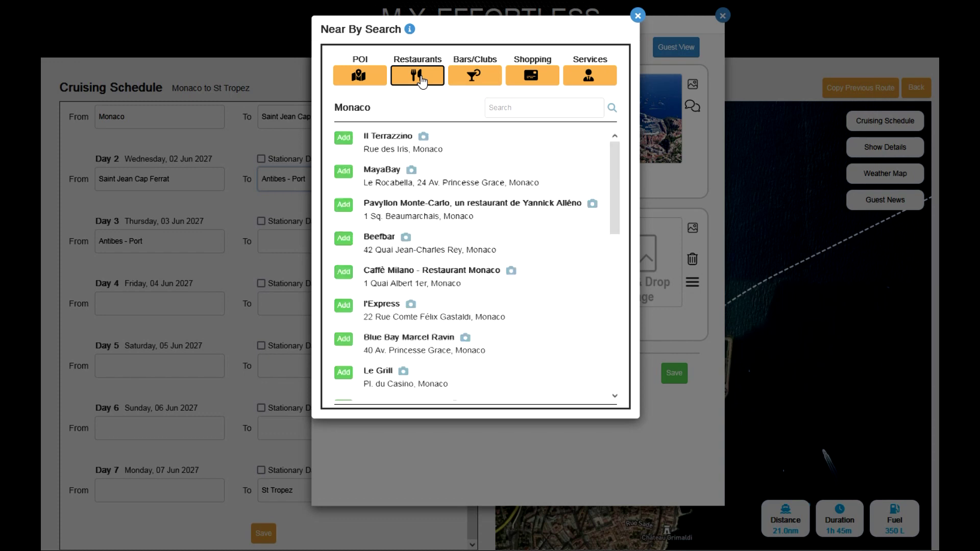
{"action": "scroll", "coordinate": [422, 228], "scroll_direction": "down", "scroll_amount": 7}
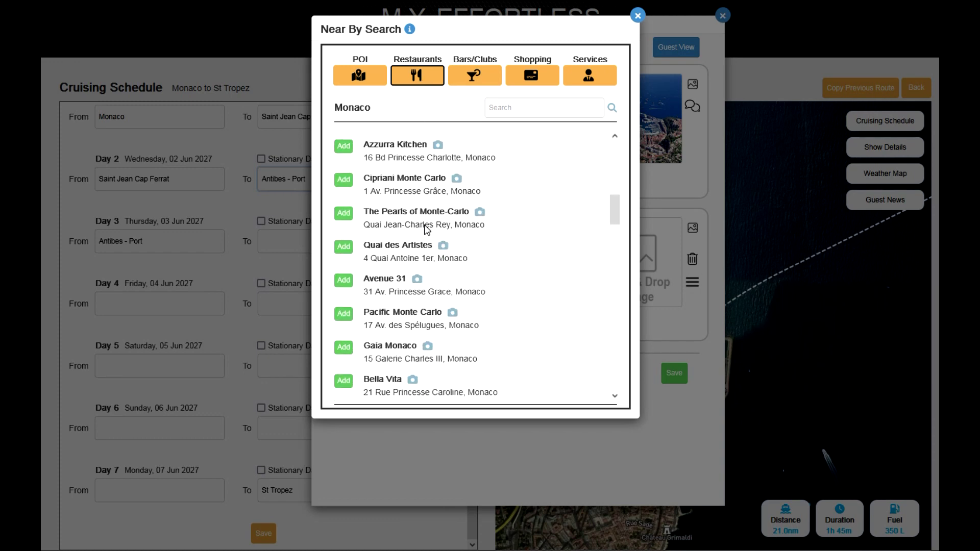
{"action": "left_click", "coordinate": [438, 146]}
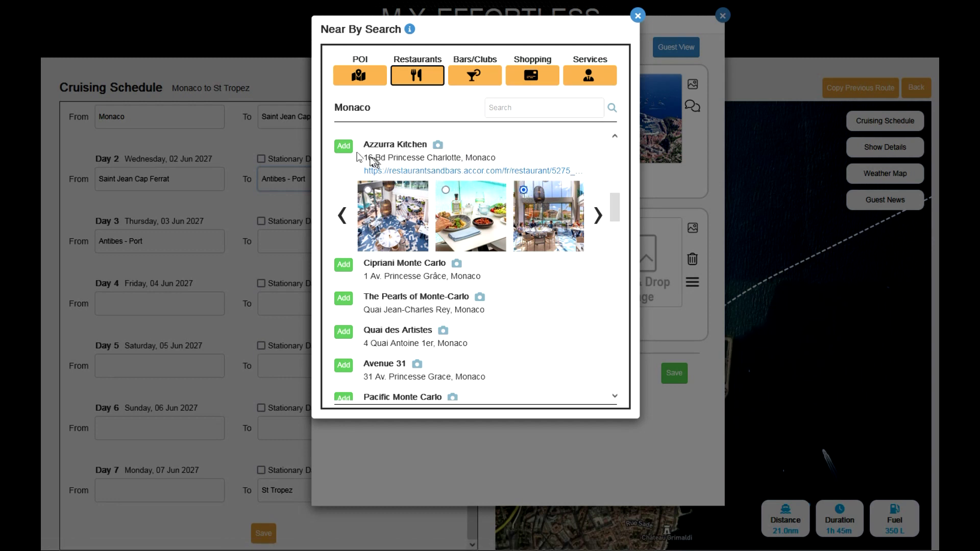
{"action": "left_click", "coordinate": [344, 146]}
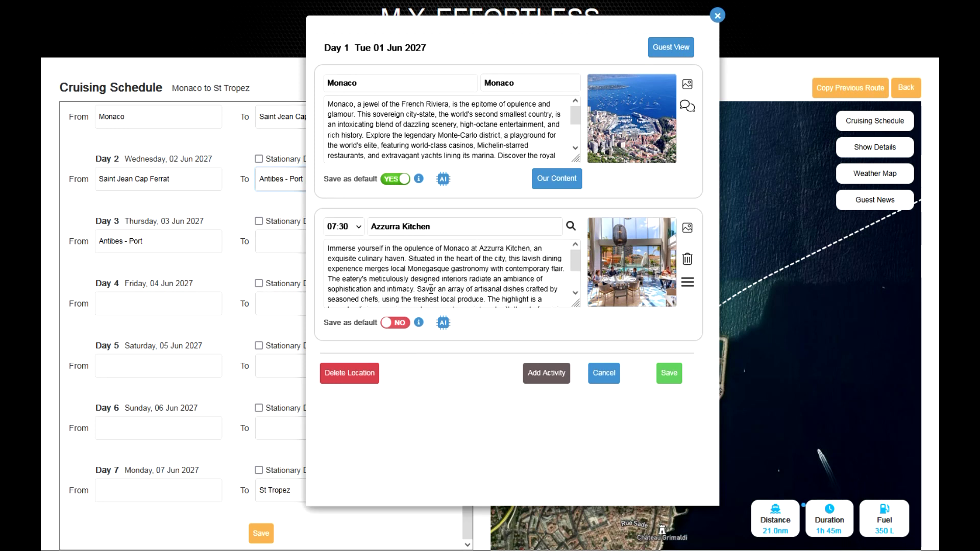
{"action": "left_click", "coordinate": [418, 289]}
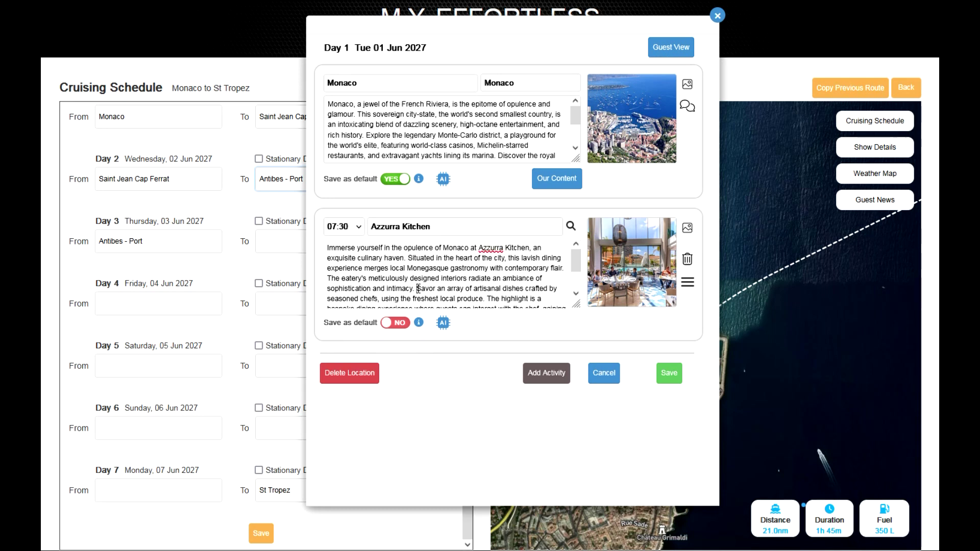
{"action": "type", "text": "sss"}
{"action": "key", "text": "BackSpace"}
{"action": "key", "text": "BackSpace"}
{"action": "key", "text": "BackSpace"}
- Set the Azzurra Kitchen activity to save as default and regenerate its description with AI
{"action": "left_click", "coordinate": [397, 324]}
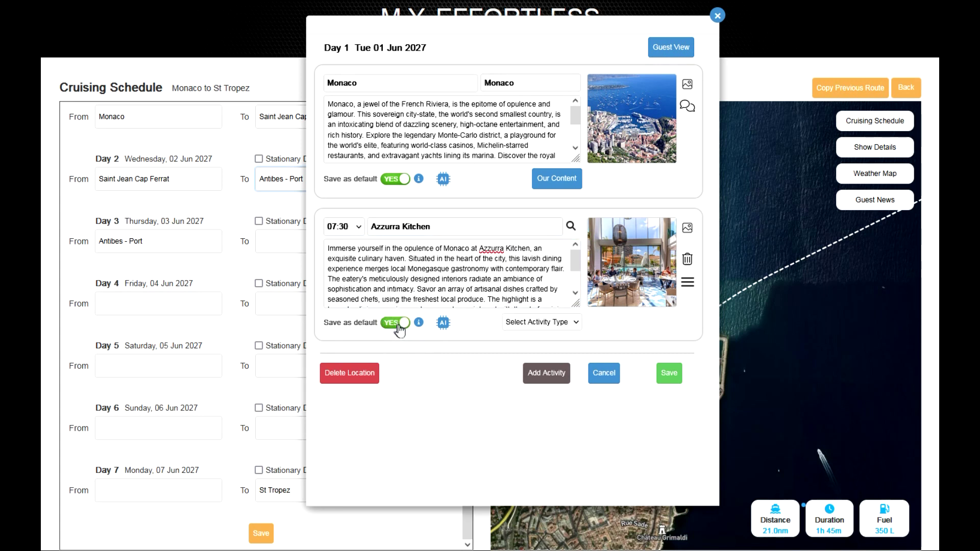
{"action": "left_click", "coordinate": [443, 324]}
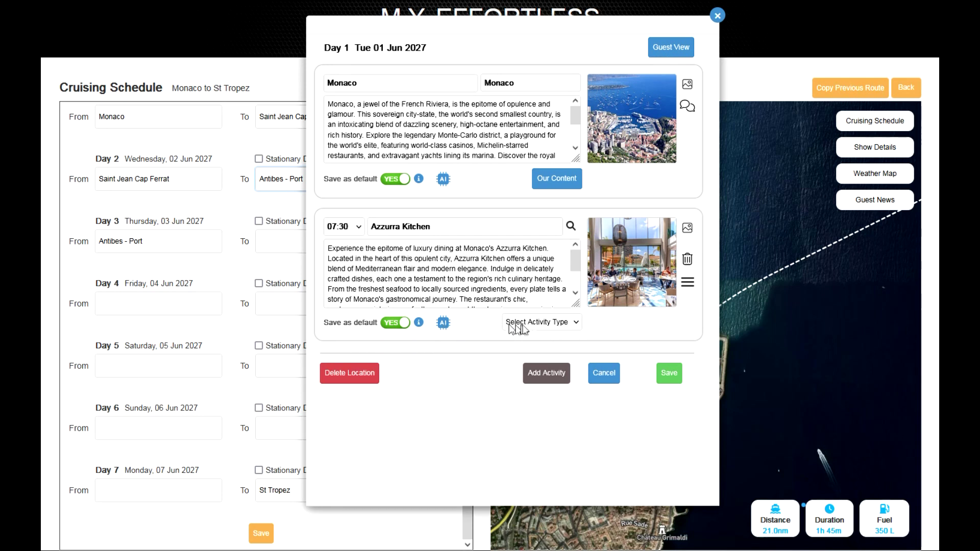
- Set the Azzurra Kitchen activity type to Restaurant and add another activity to Day 1
{"action": "left_click", "coordinate": [554, 324]}
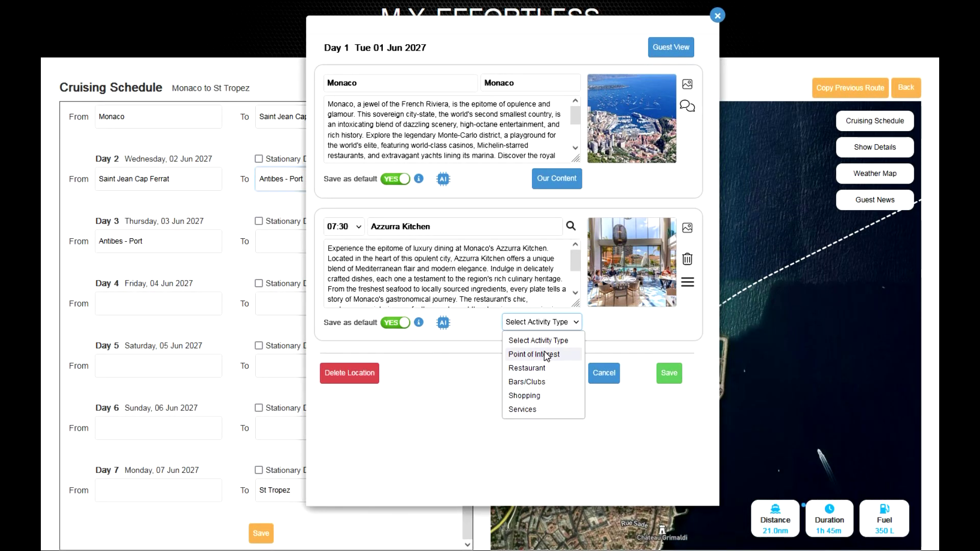
{"action": "left_click", "coordinate": [539, 368]}
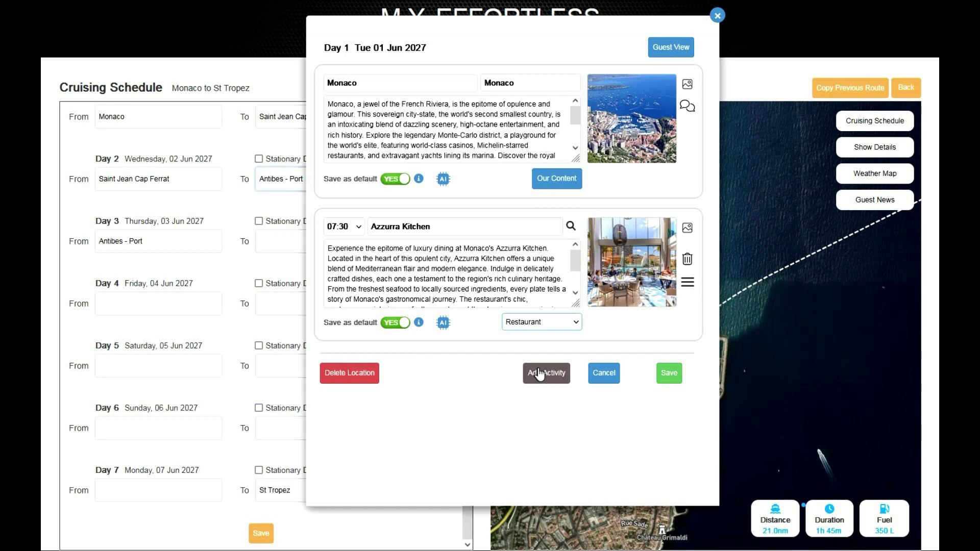
{"action": "left_click", "coordinate": [539, 374]}
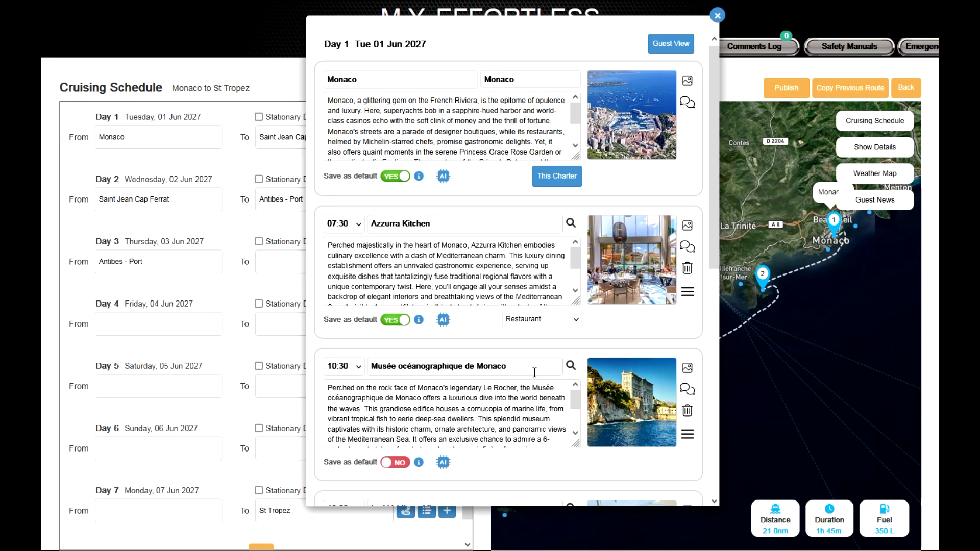
- Review the Day 1 activity list and try the reorder handle of the Musée océanographique de Monaco activity
{"action": "scroll", "coordinate": [712, 462], "scroll_direction": "down", "scroll_amount": 9}
{"action": "scroll", "coordinate": [712, 461], "scroll_direction": "up", "scroll_amount": 6}
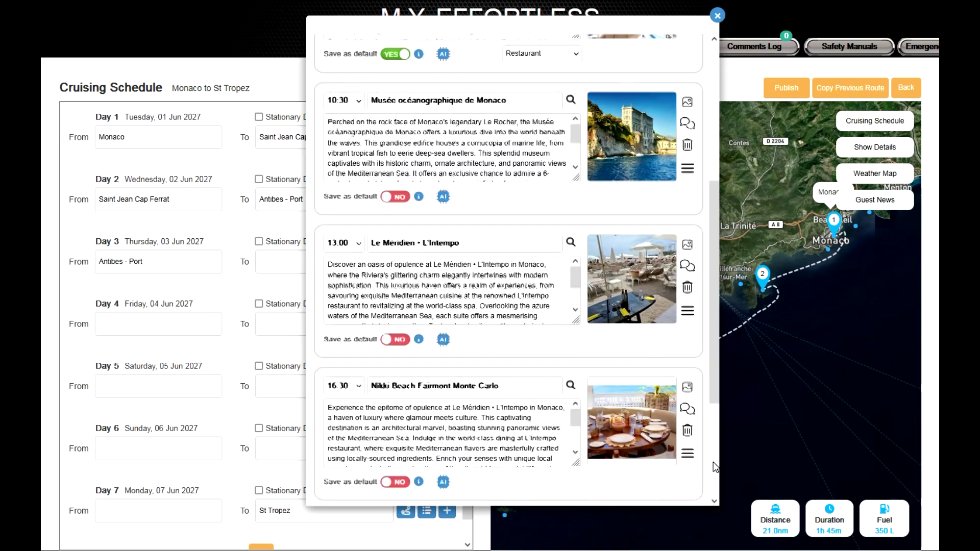
{"action": "scroll", "coordinate": [714, 462], "scroll_direction": "up", "scroll_amount": 1}
{"action": "scroll", "coordinate": [713, 462], "scroll_direction": "down", "scroll_amount": 2}
{"action": "mouse_move", "coordinate": [688, 292]}
{"action": "left_mouse_down"}
{"action": "mouse_move", "coordinate": [691, 441]}
{"action": "mouse_move", "coordinate": [689, 285]}
{"action": "left_mouse_up"}
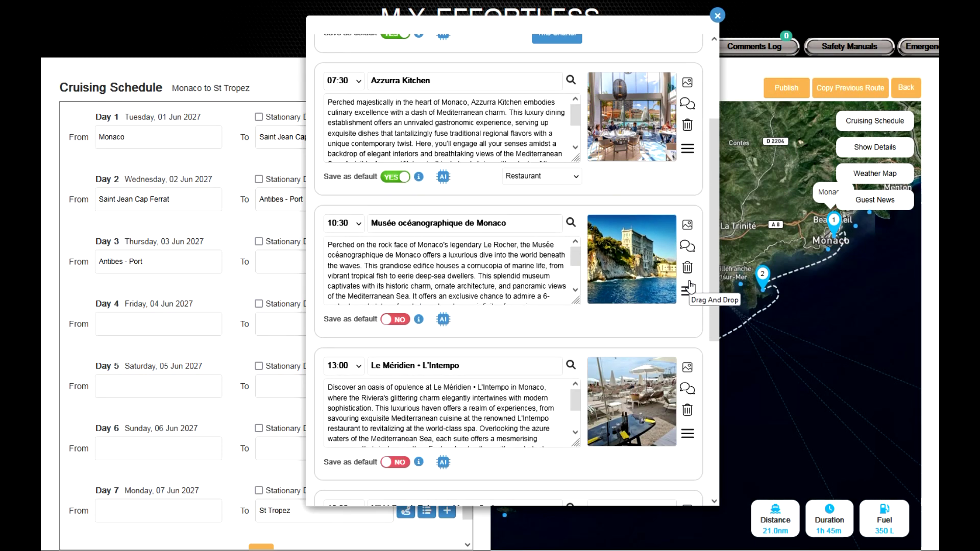
{"action": "scroll", "coordinate": [712, 76], "scroll_direction": "up", "scroll_amount": 3}
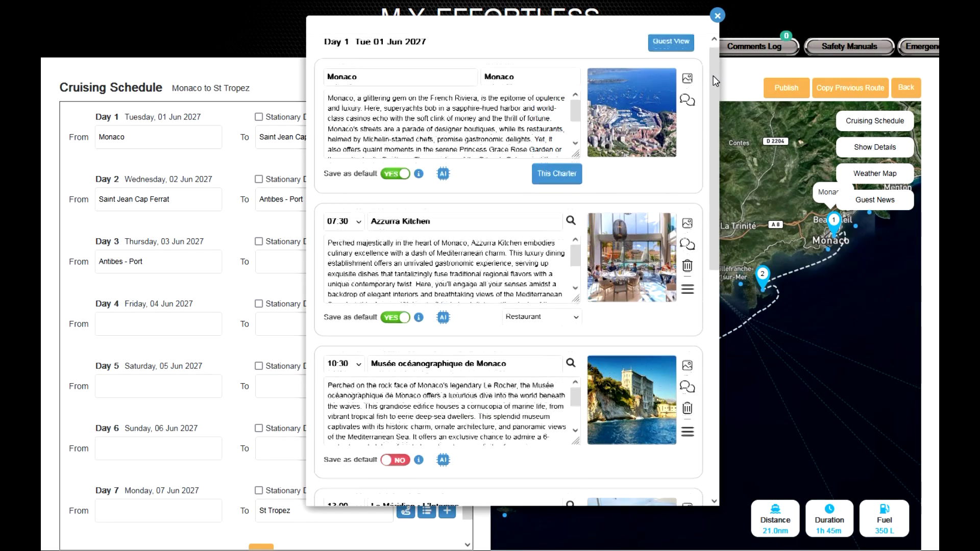
- Preview the Day 1 page in guest view through its activities and close the preview
{"action": "left_click", "coordinate": [663, 49]}
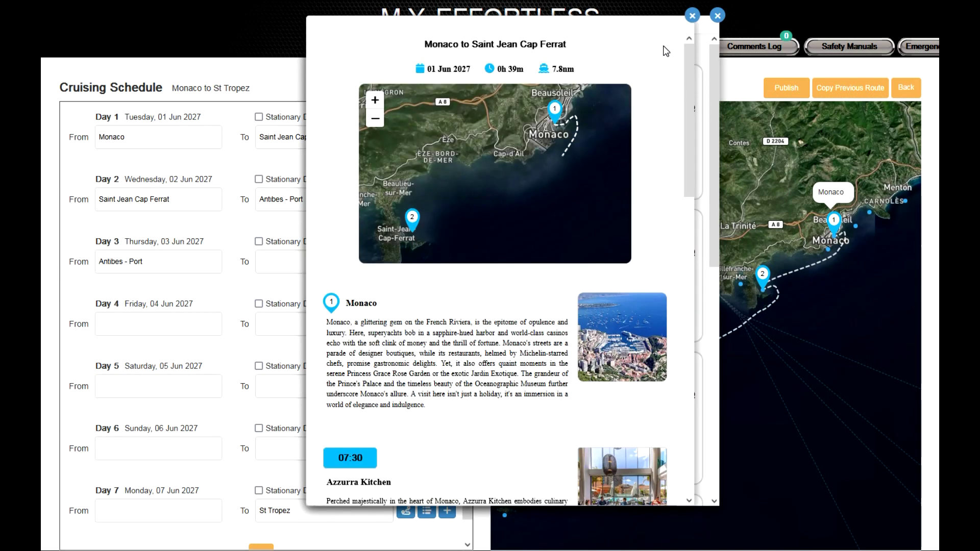
{"action": "left_click_drag", "start_coordinate": [689, 73], "coordinate": [682, 393]}
{"action": "left_click", "coordinate": [325, 492]}
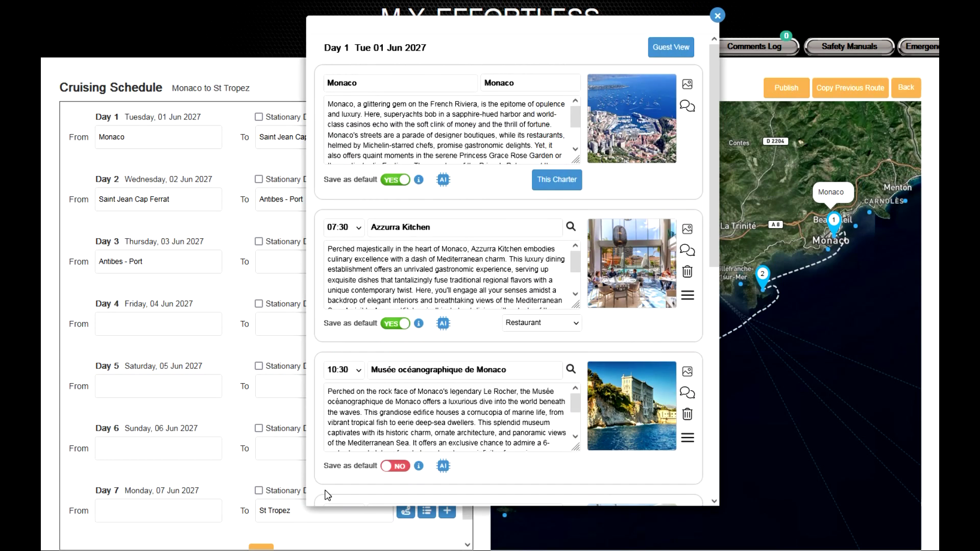
- Save the Day 1 details, and open and save the Day 2 details for Saint Jean Cap Ferrat
{"action": "scroll", "coordinate": [713, 464], "scroll_direction": "down", "scroll_amount": 10}
{"action": "left_click", "coordinate": [665, 492]}
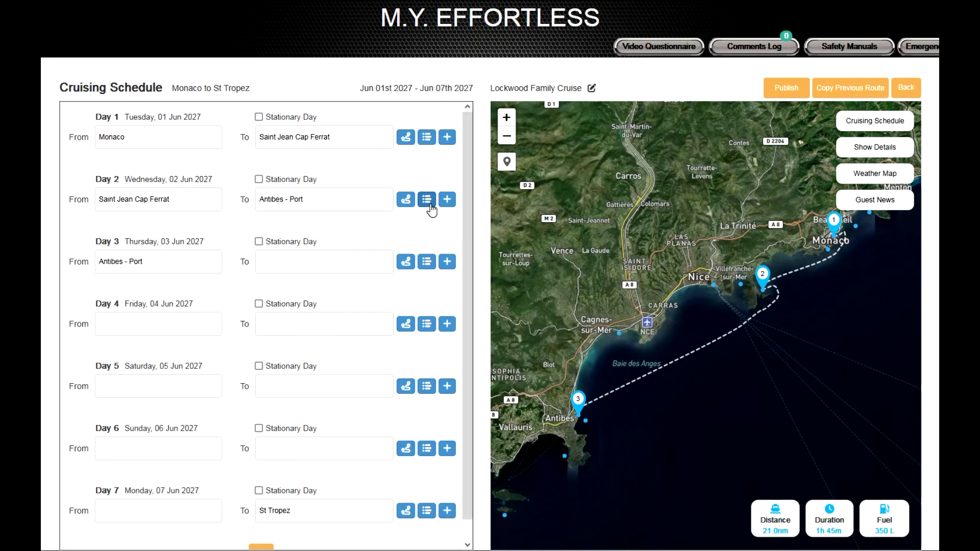
{"action": "left_click", "coordinate": [427, 199]}
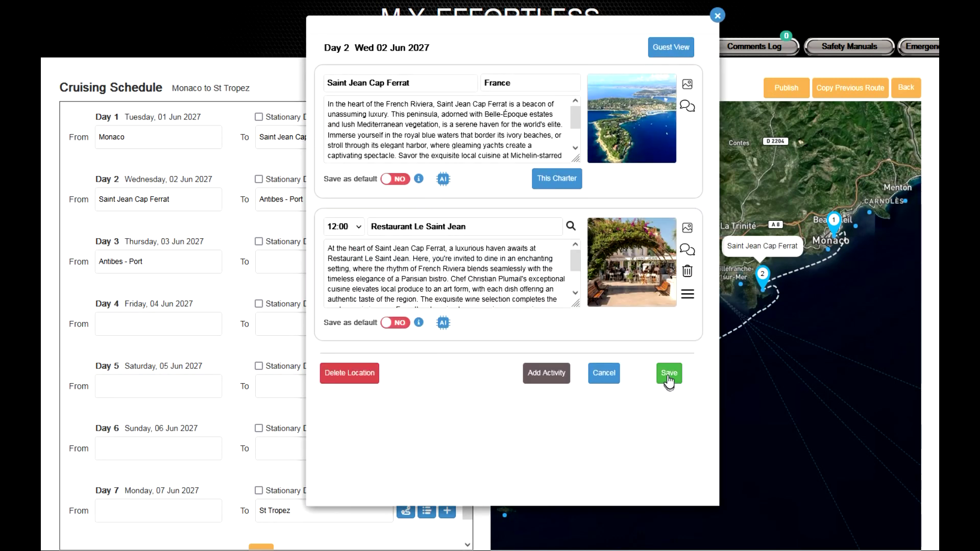
{"action": "left_click", "coordinate": [669, 376]}
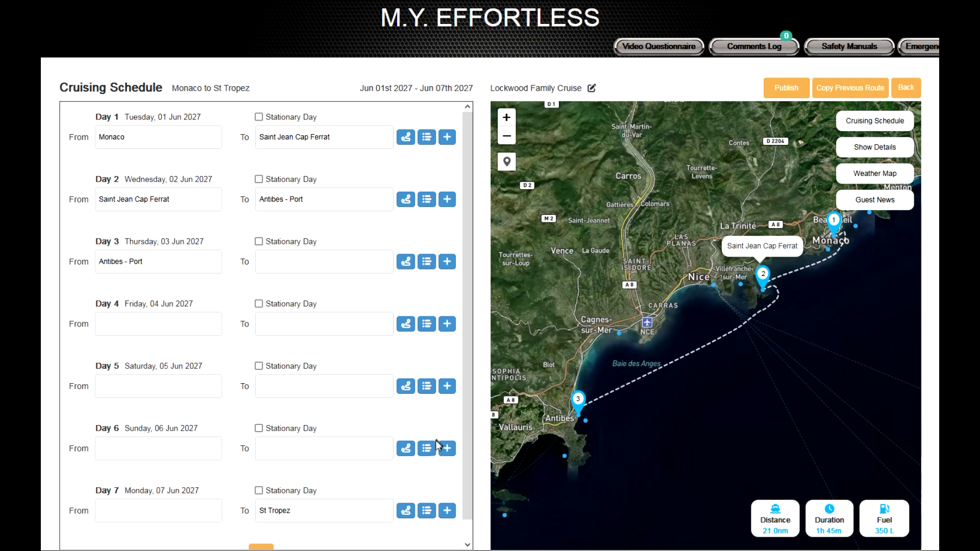
- Save the cruising schedule, and open the charter's general details and update them
{"action": "scroll", "coordinate": [437, 444], "scroll_direction": "down", "scroll_amount": 1}
{"action": "left_click", "coordinate": [258, 537]}
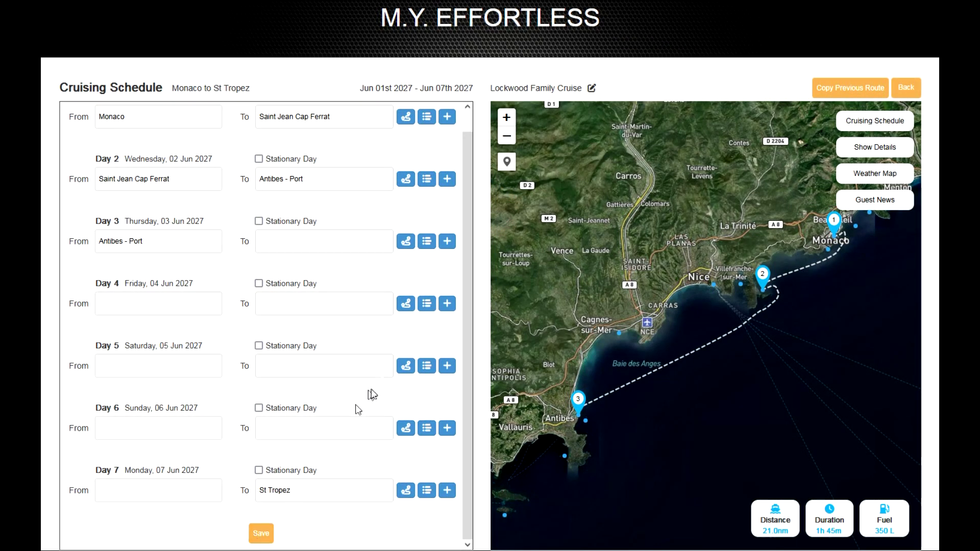
{"action": "left_click", "coordinate": [592, 90]}
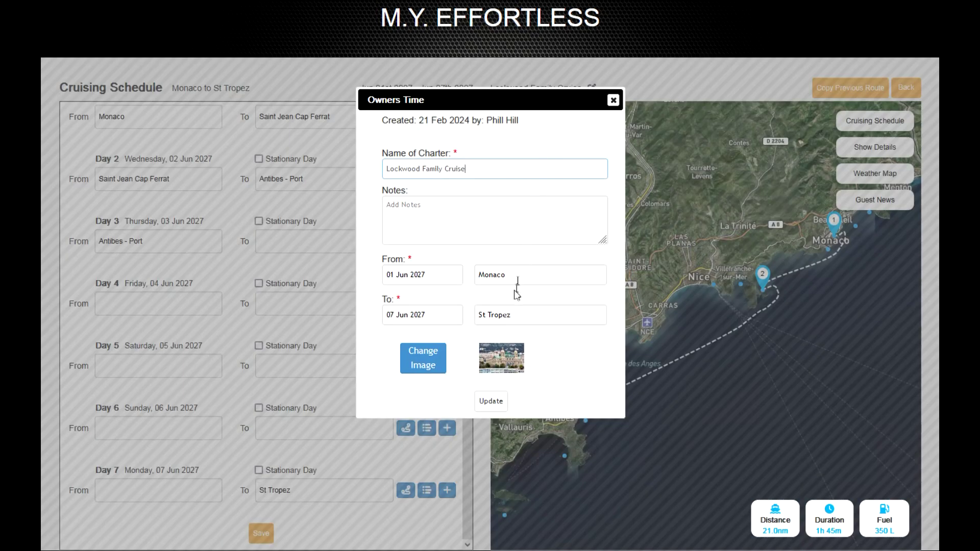
{"action": "left_click", "coordinate": [495, 405]}
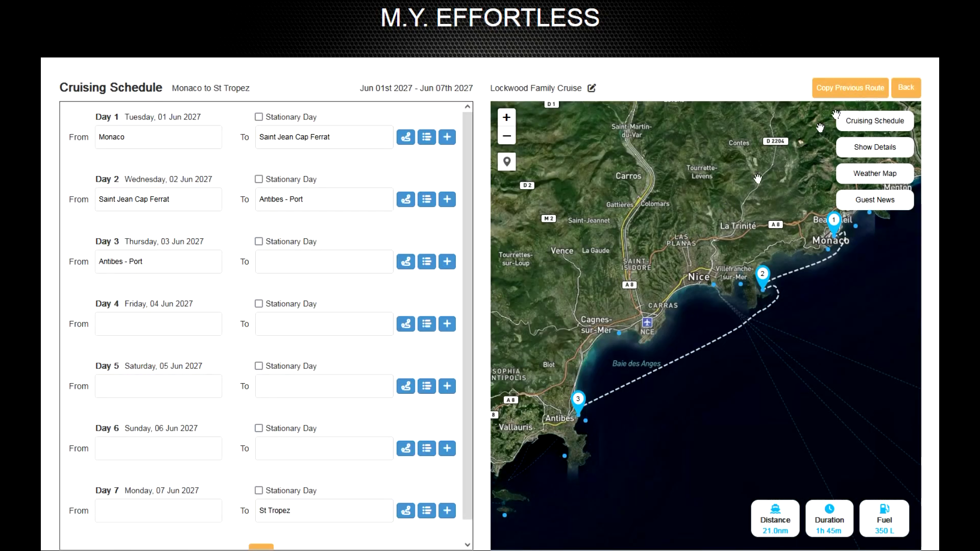
- Look at the previous routes available for copying without copying one, and preview the full Monaco to St Tropez cruising schedule
{"action": "left_click", "coordinate": [852, 88]}
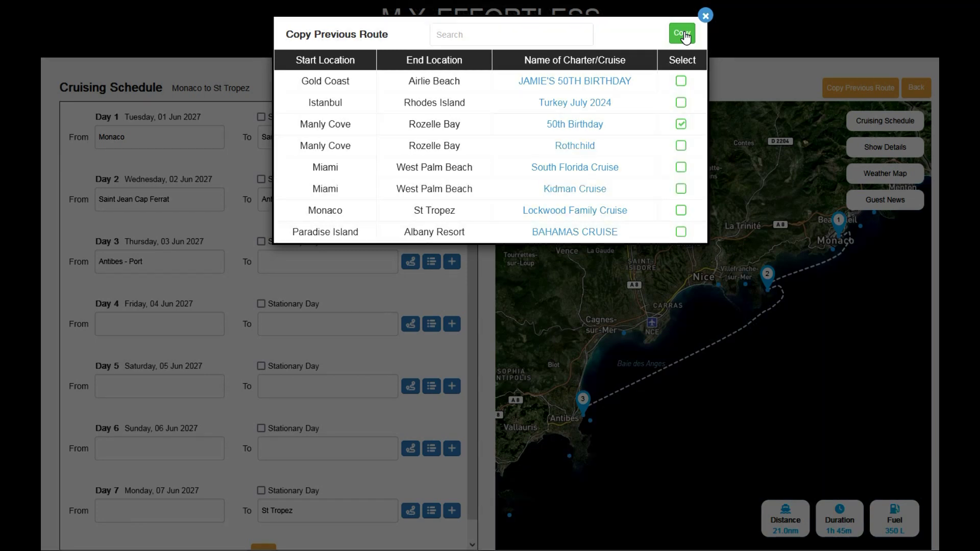
{"action": "left_click", "coordinate": [705, 16]}
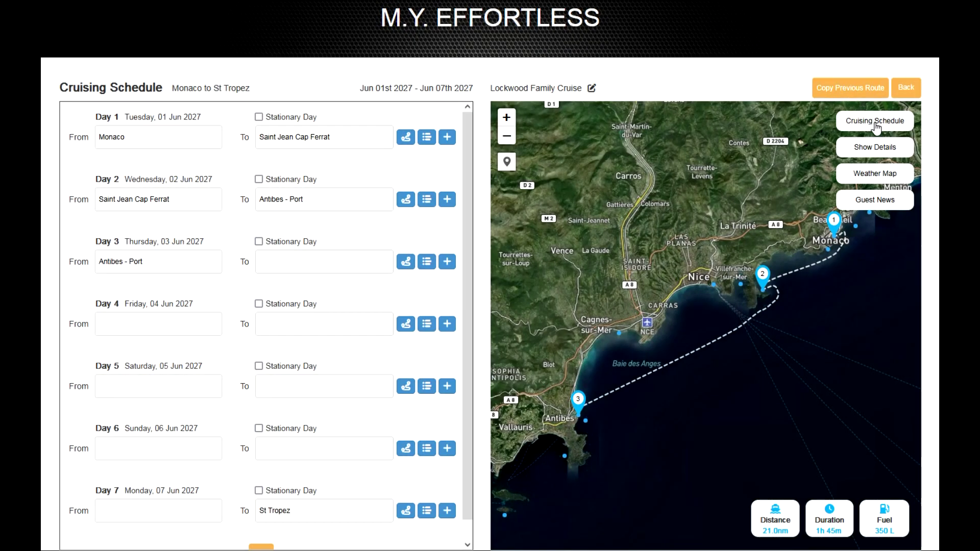
{"action": "left_click", "coordinate": [876, 126]}
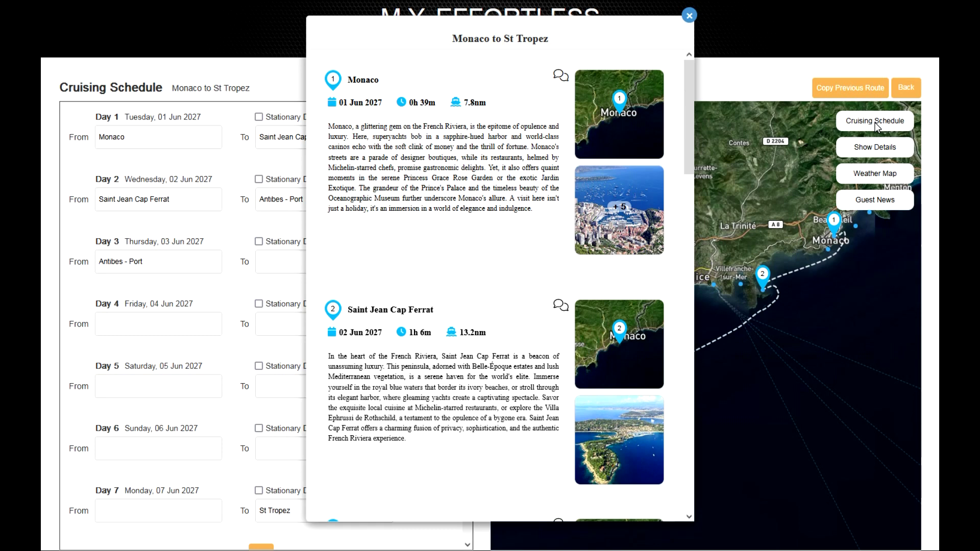
{"action": "left_click", "coordinate": [690, 17]}
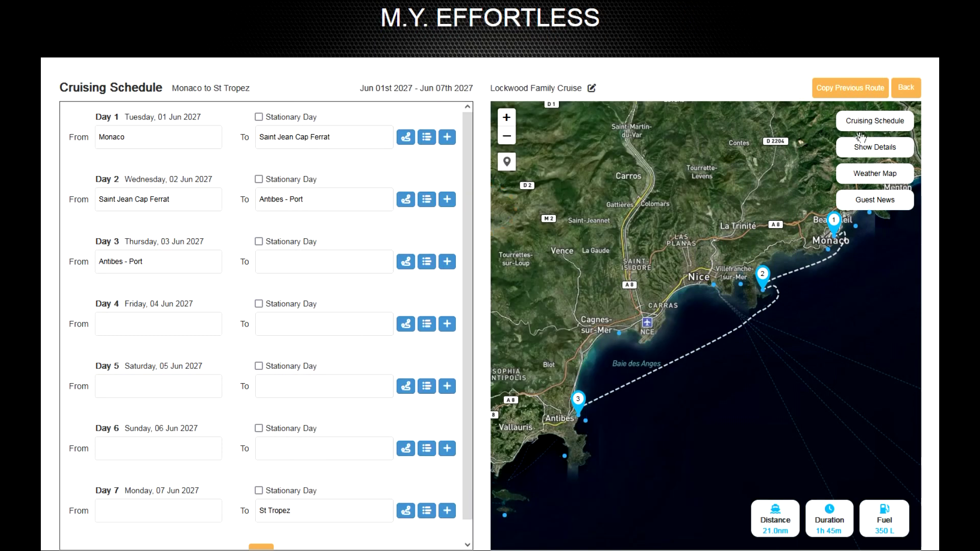
- View the stop details on the map and hide them again, and view and close the weather map
{"action": "left_click", "coordinate": [875, 148]}
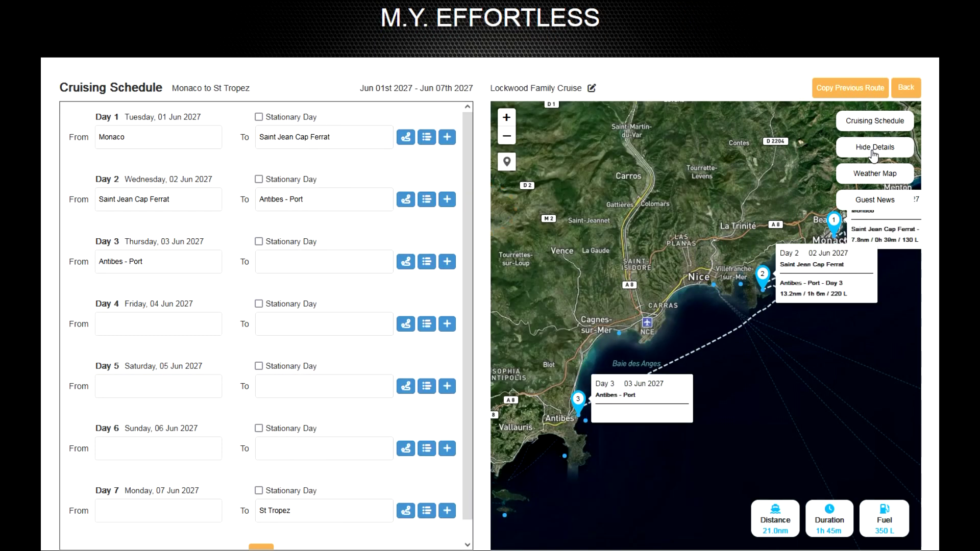
{"action": "left_click", "coordinate": [874, 154]}
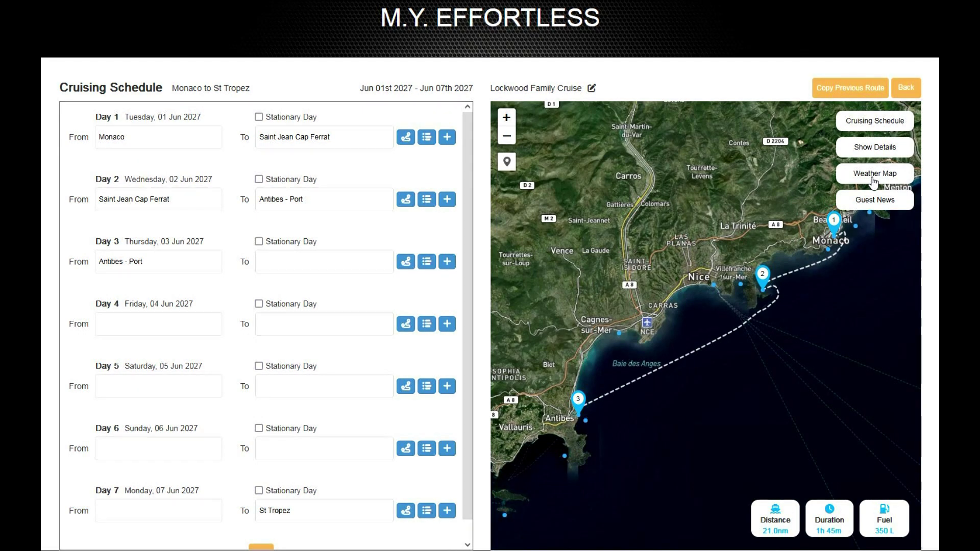
{"action": "left_click", "coordinate": [875, 175]}
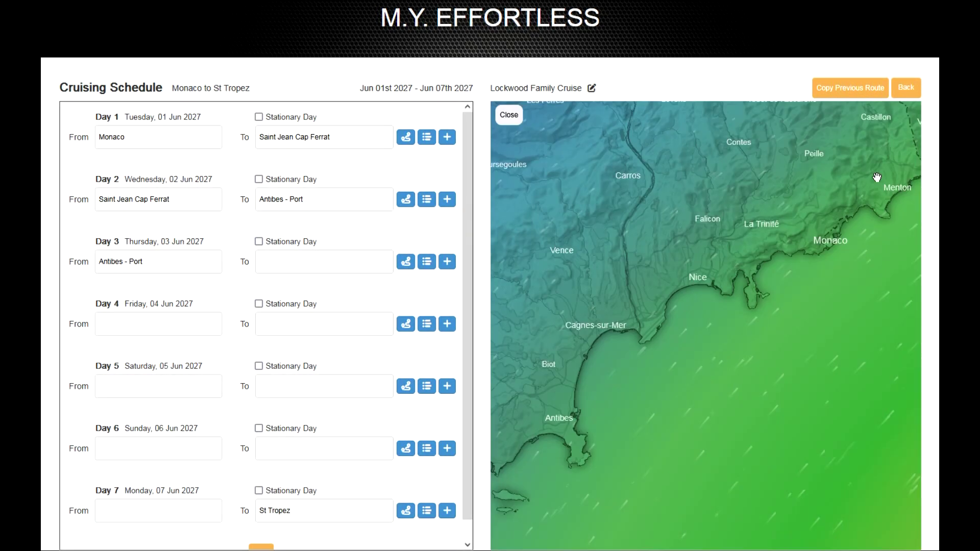
{"action": "left_click", "coordinate": [508, 116]}
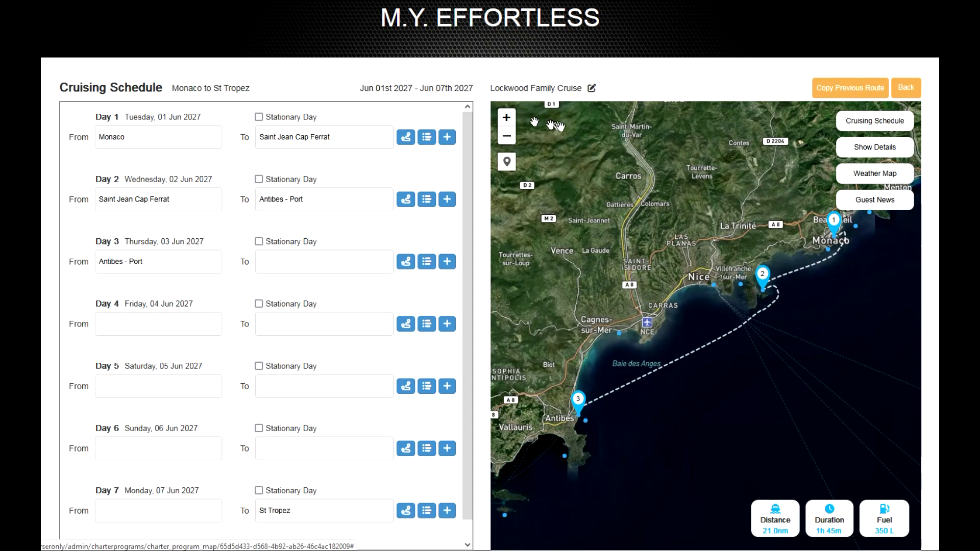
- Write the guest news message "Good Morning, It's a beautiful day so Breakfast will be served on the Aft Deck."
{"action": "left_click", "coordinate": [876, 202]}
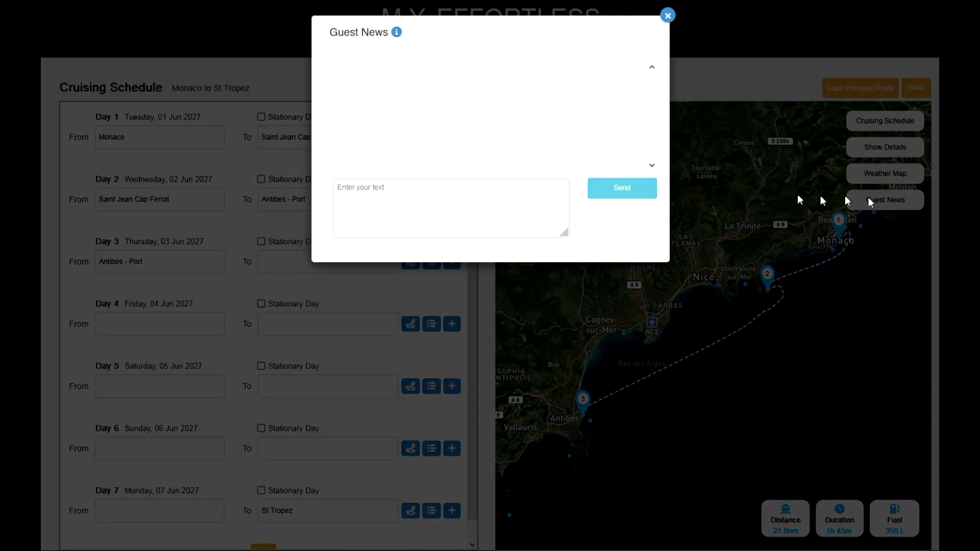
{"action": "left_click", "coordinate": [427, 192]}
{"action": "type", "text": "Good Morning,  It's a beautiful day so Breakfast will be served on the Aft Deck."}
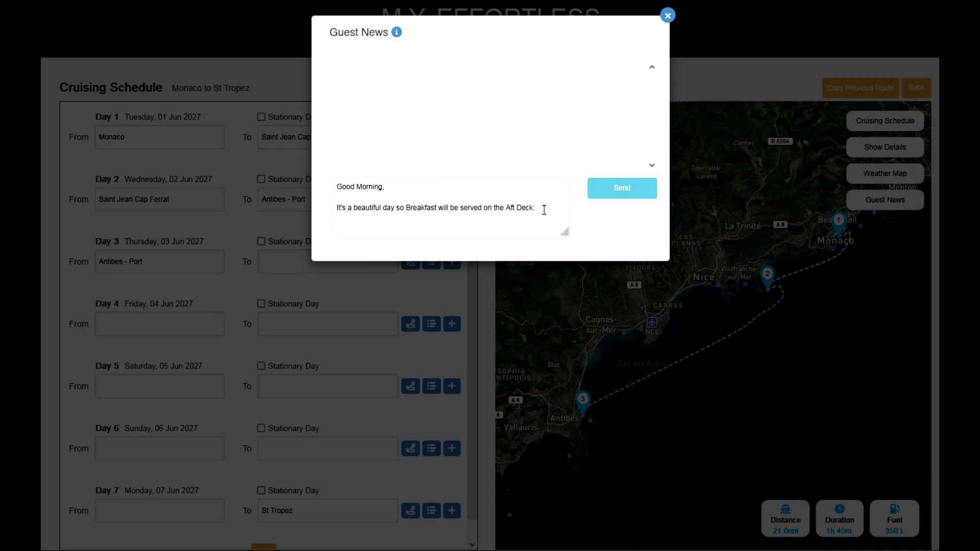